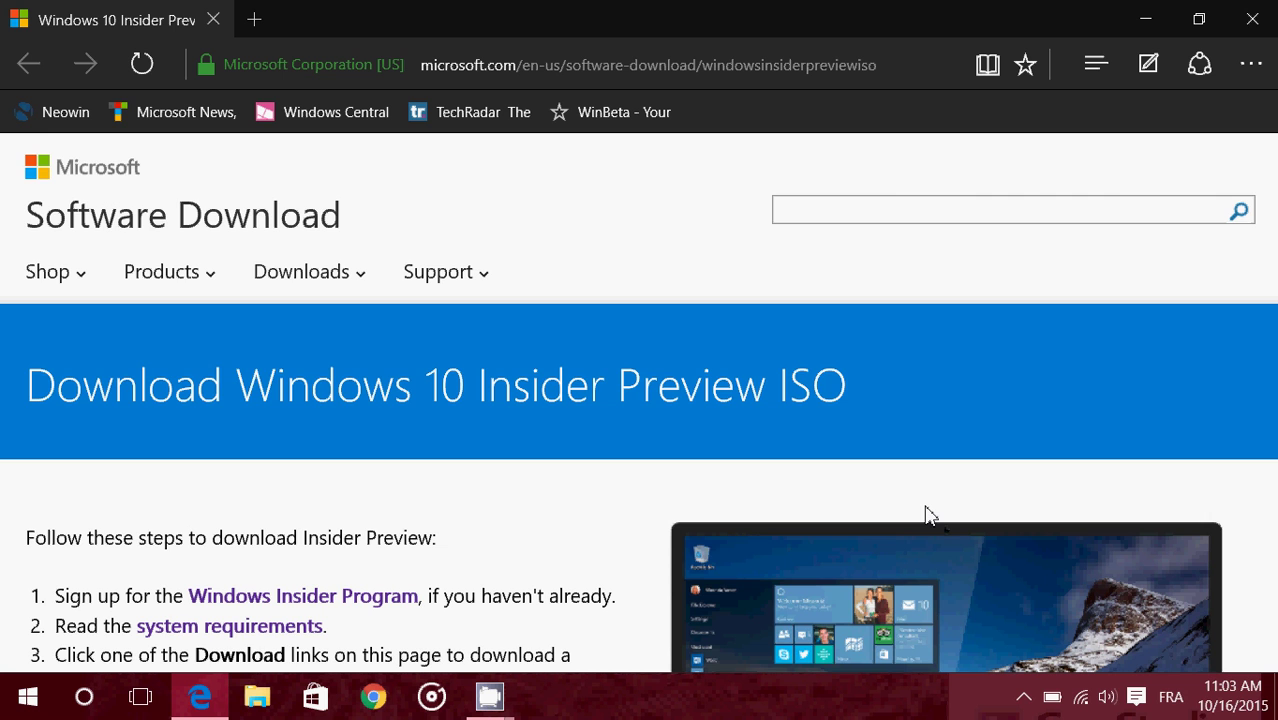
pyautogui.scroll(-3, 930, 515)
pyautogui.scroll(-3, 930, 515)
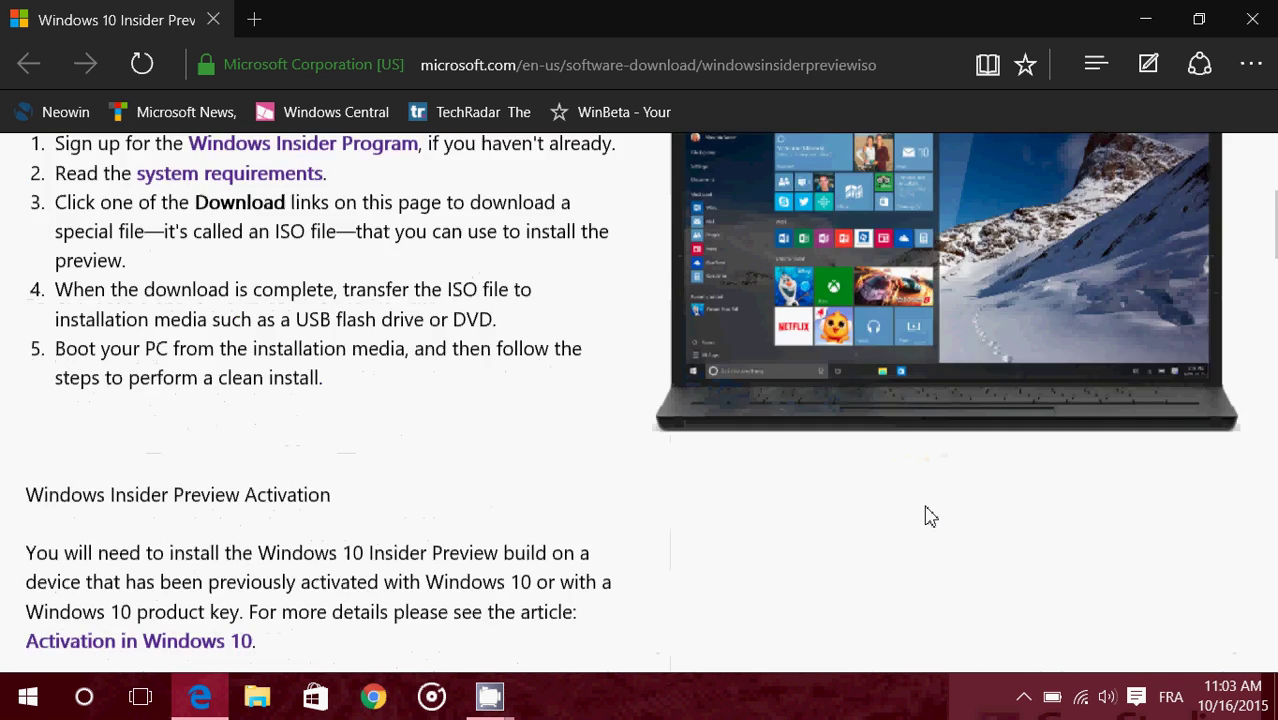
pyautogui.scroll(-2, 930, 515)
pyautogui.scroll(-4, 930, 515)
pyautogui.scroll(-4, 930, 515)
pyautogui.scroll(-3, 930, 515)
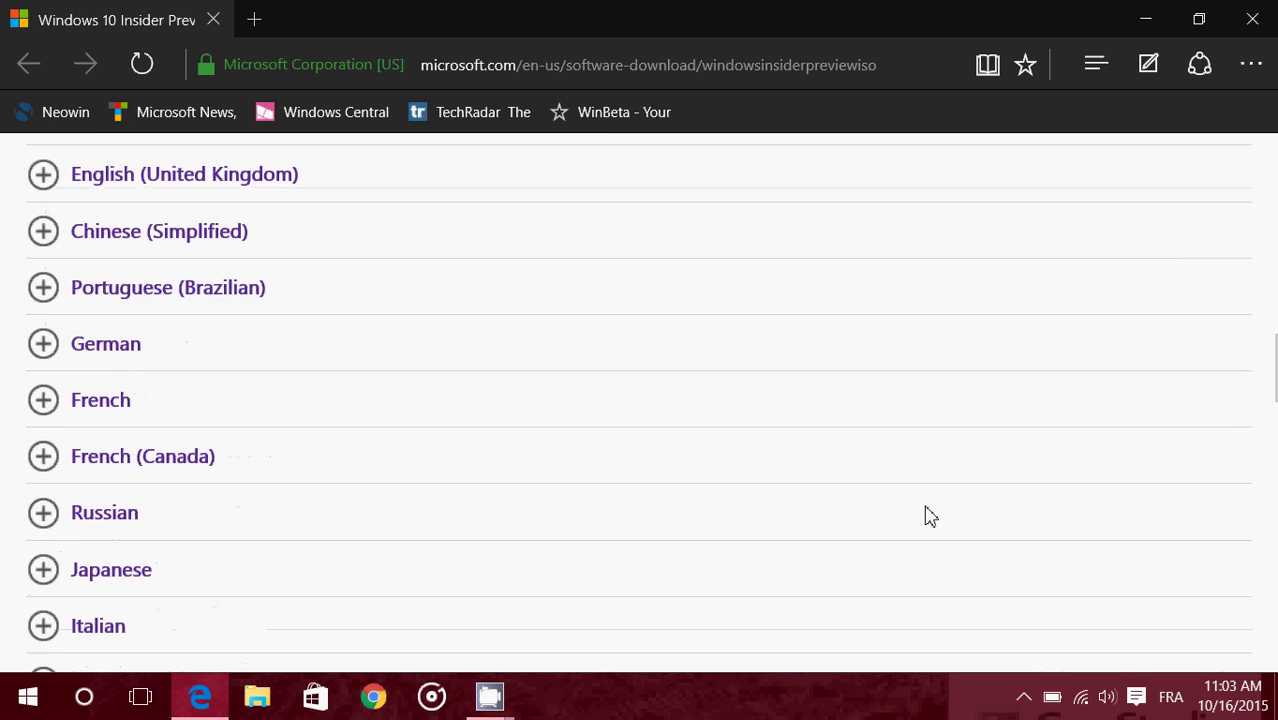
pyautogui.scroll(1, 930, 515)
pyautogui.scroll(8, 930, 515)
pyautogui.scroll(5, 930, 515)
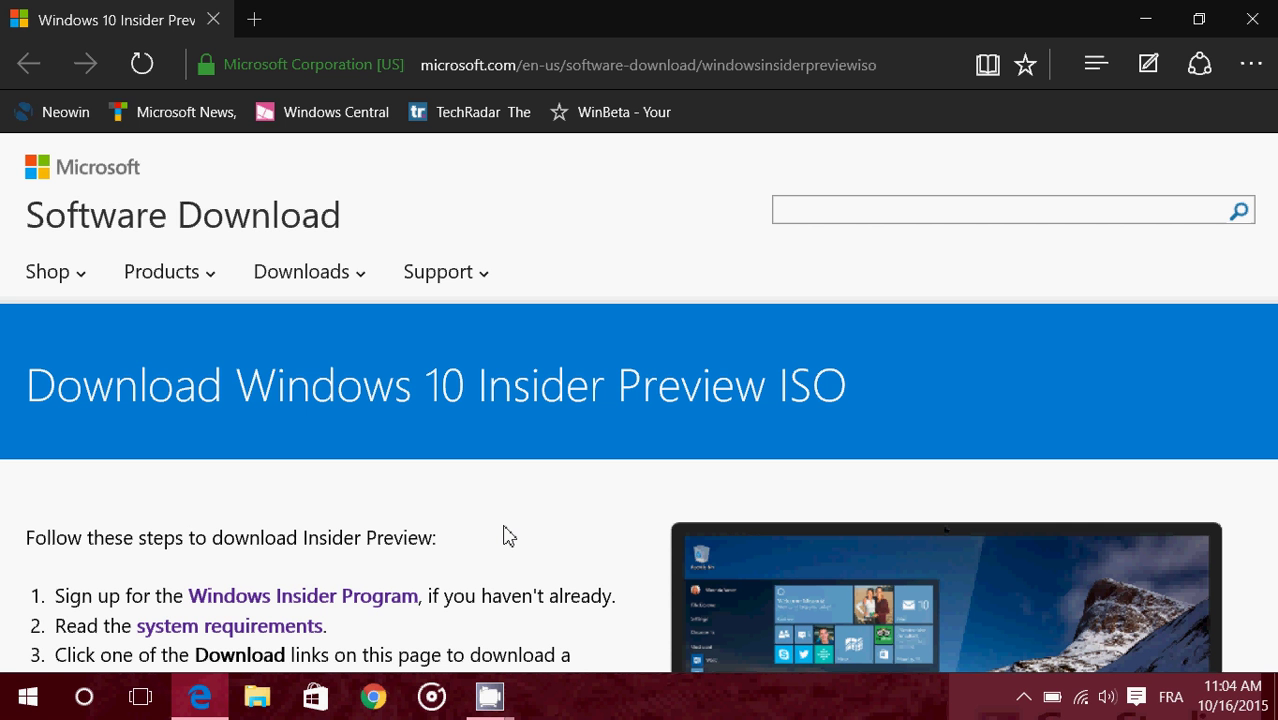
pyautogui.scroll(-3, 563, 416)
pyautogui.scroll(-3, 563, 416)
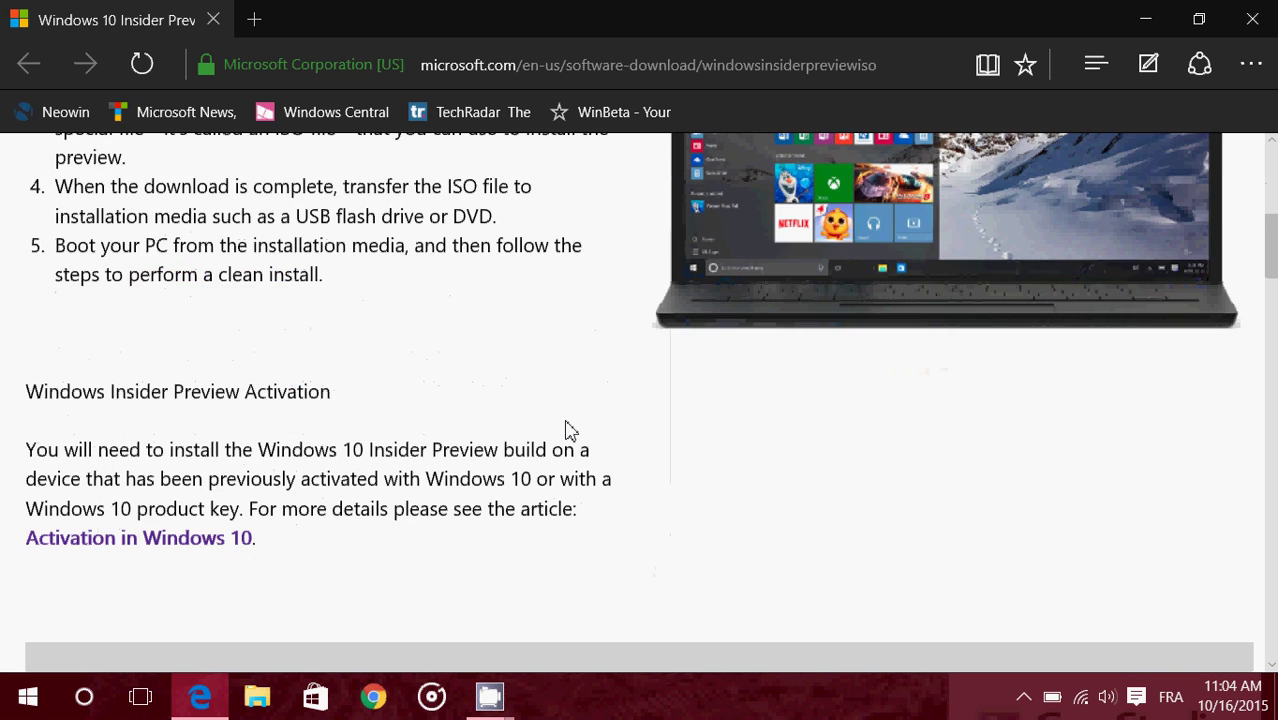
pyautogui.scroll(-3, 565, 430)
pyautogui.scroll(-3, 565, 430)
# Jump back to the top of the Insider Preview ISO page and bring up CamStudio's recorder window
pyautogui.press('Home')
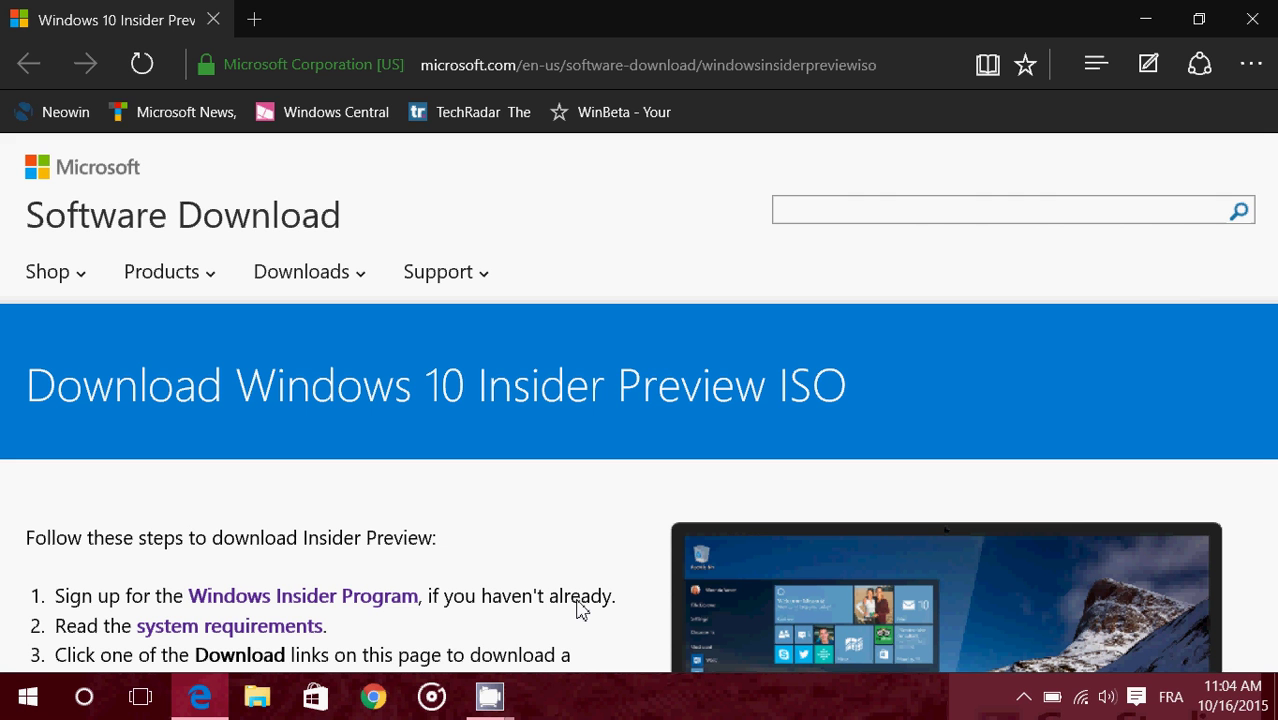
pyautogui.click(489, 696)
pyautogui.click(415, 630)
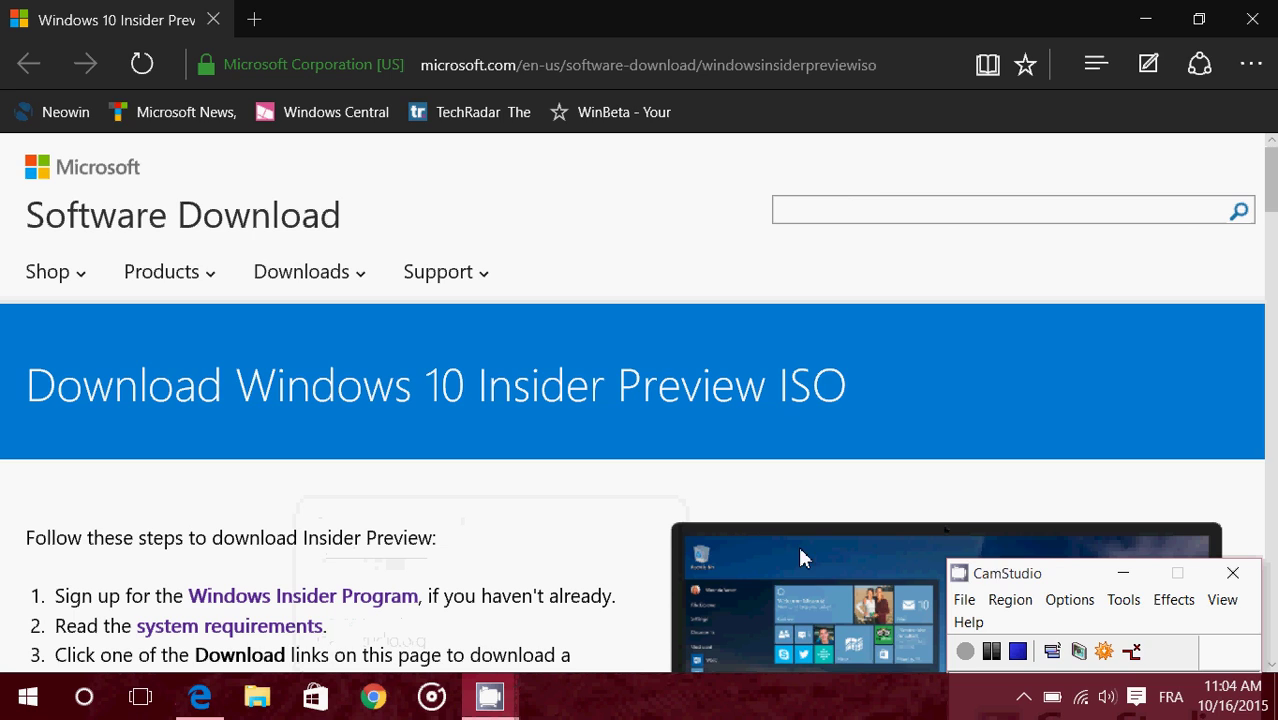